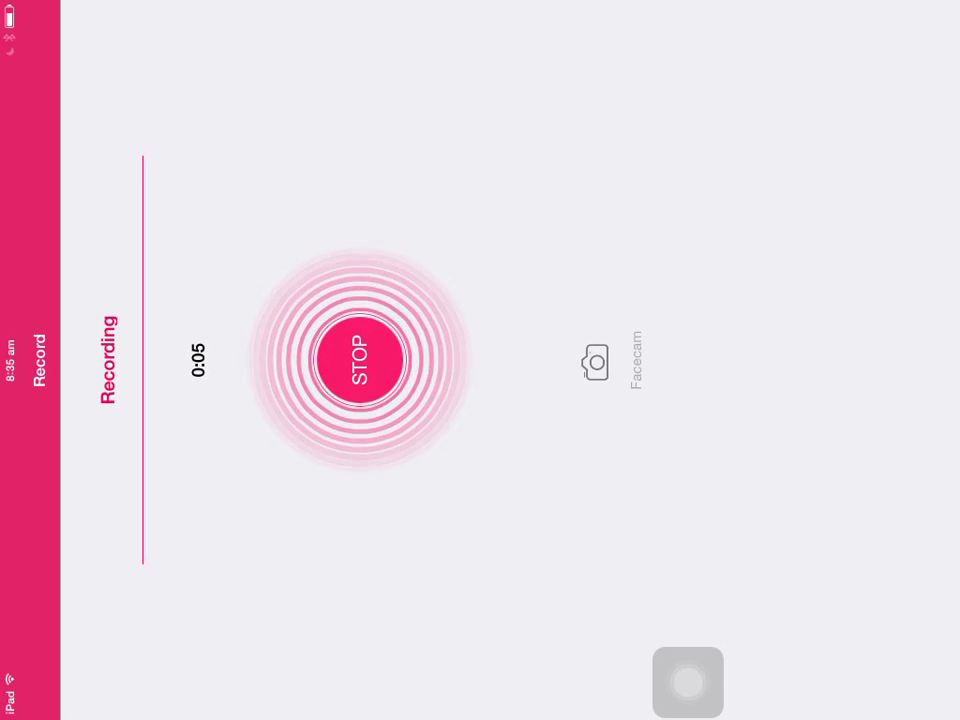
- Send the running Shou recorder to the background with the Home button
{"action": "key", "text": "super"}
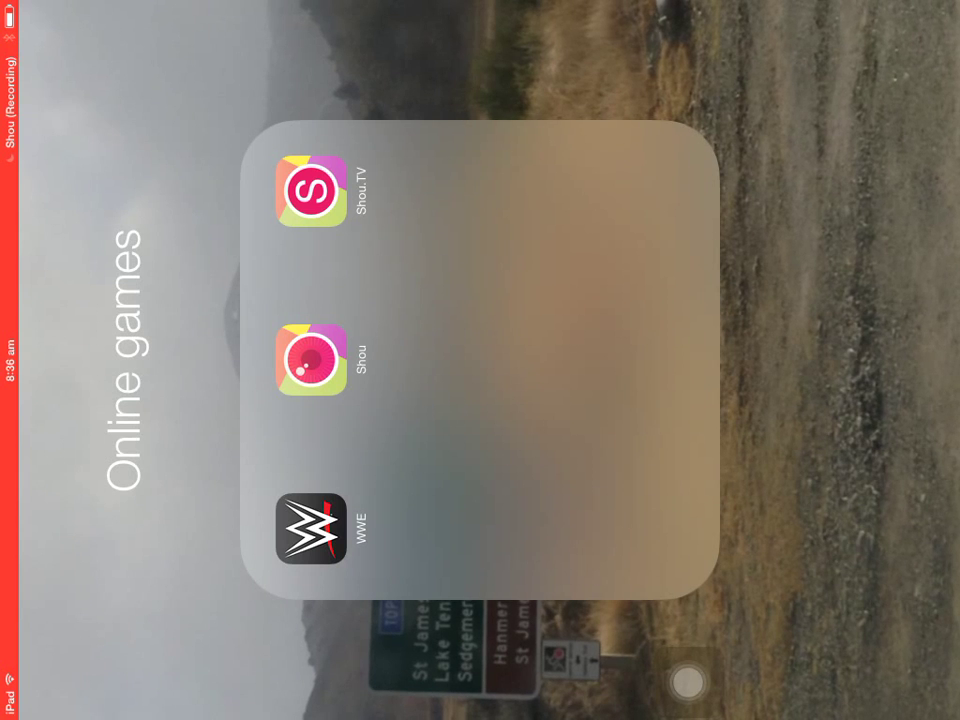
- Close the folder, rotate the screen to landscape via AssistiveTouch, and launch Real Slender
{"action": "key", "text": "super"}
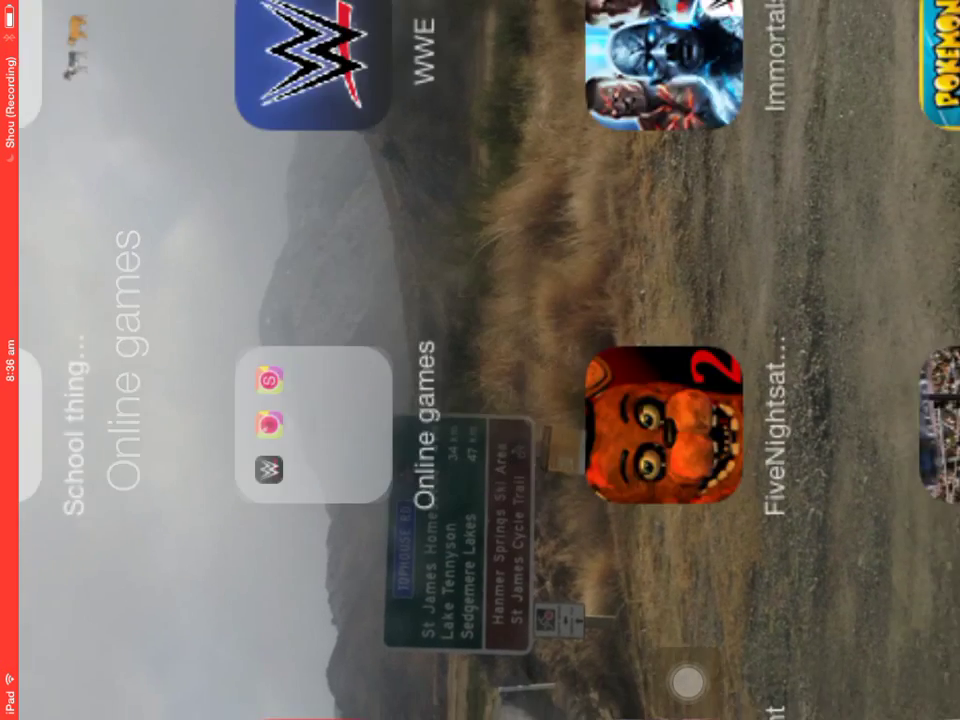
{"action": "left_click", "coordinate": [688, 680]}
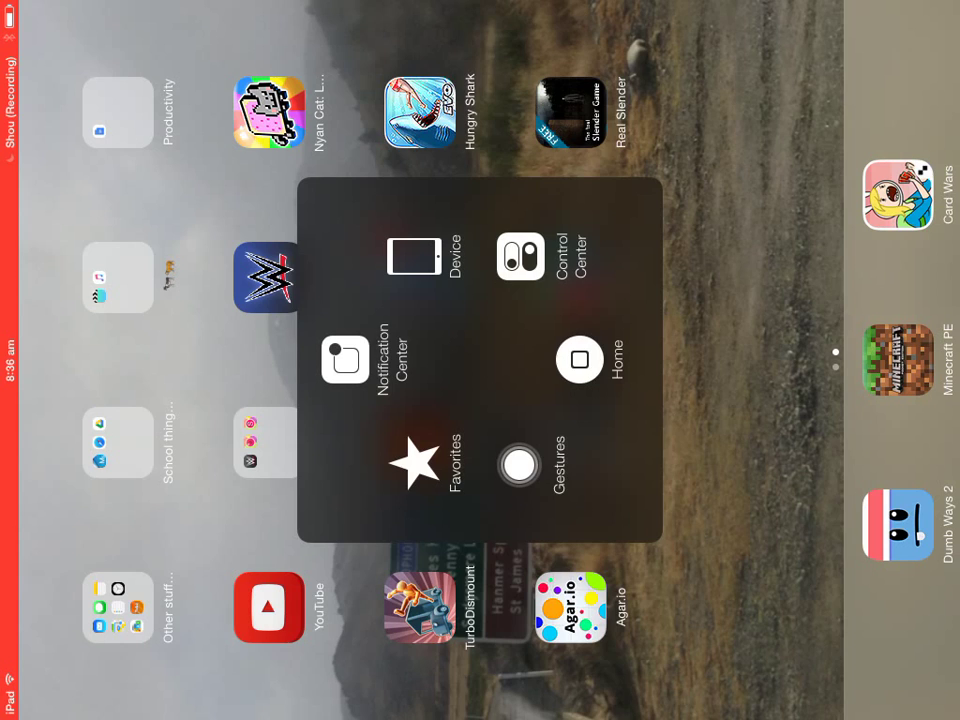
{"action": "left_click", "coordinate": [413, 257]}
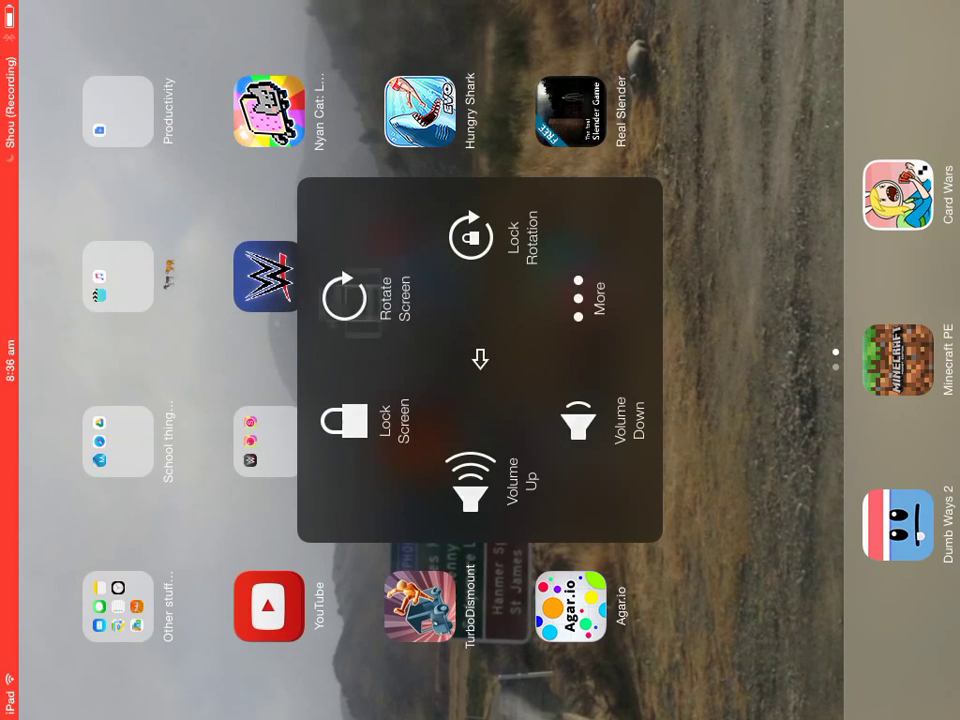
{"action": "left_click", "coordinate": [345, 297]}
{"action": "left_click", "coordinate": [362, 360]}
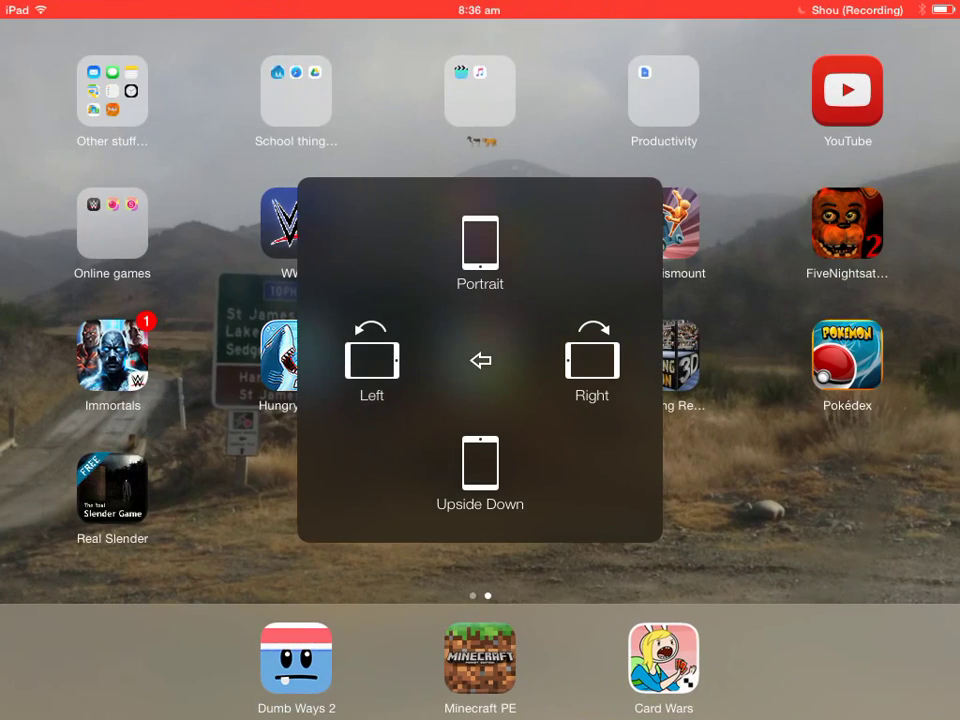
{"action": "left_click", "coordinate": [480, 100]}
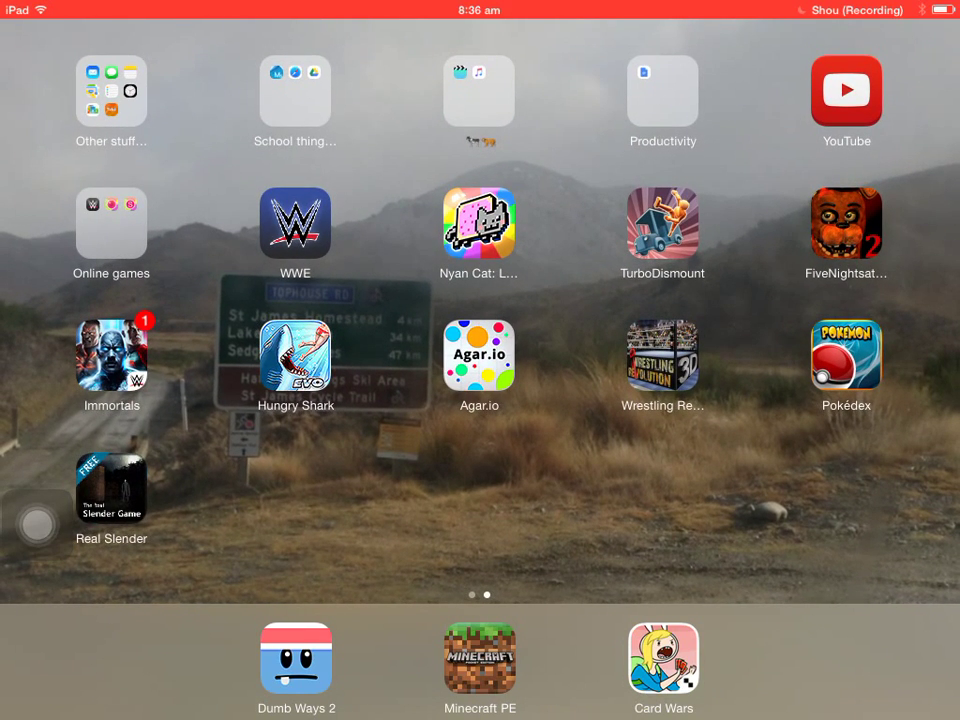
{"action": "left_click", "coordinate": [111, 488]}
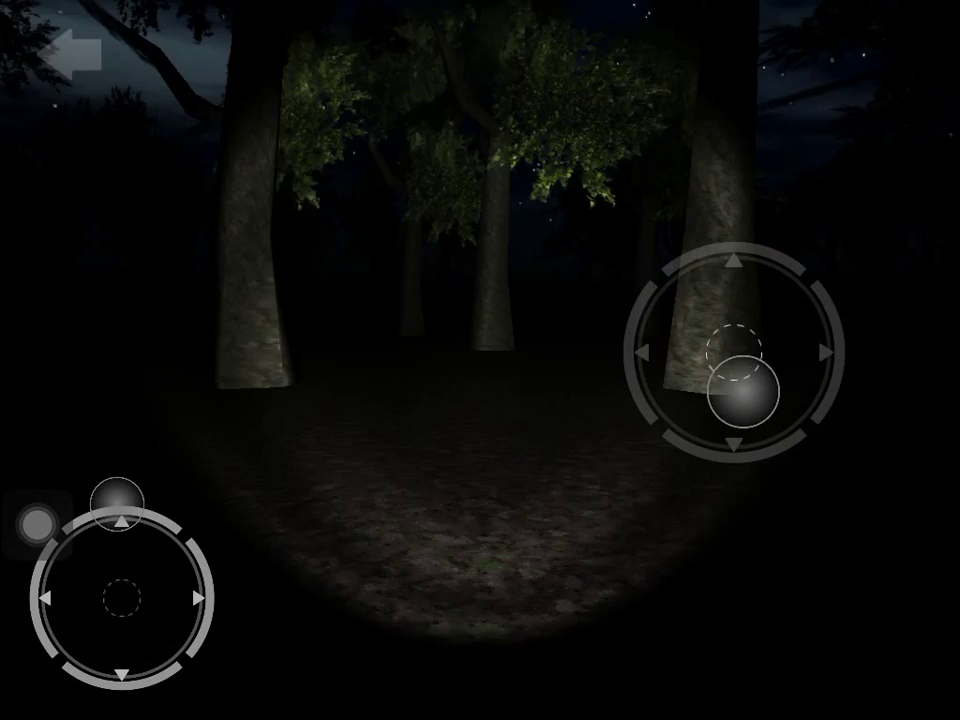
- Look around the clearing and dark forest until the page-pinned wooden pillar appears
{"action": "mouse_move", "coordinate": [743, 391]}
{"action": "left_mouse_down"}
{"action": "mouse_move", "coordinate": [758, 357]}
{"action": "mouse_move", "coordinate": [705, 356]}
{"action": "left_mouse_up"}
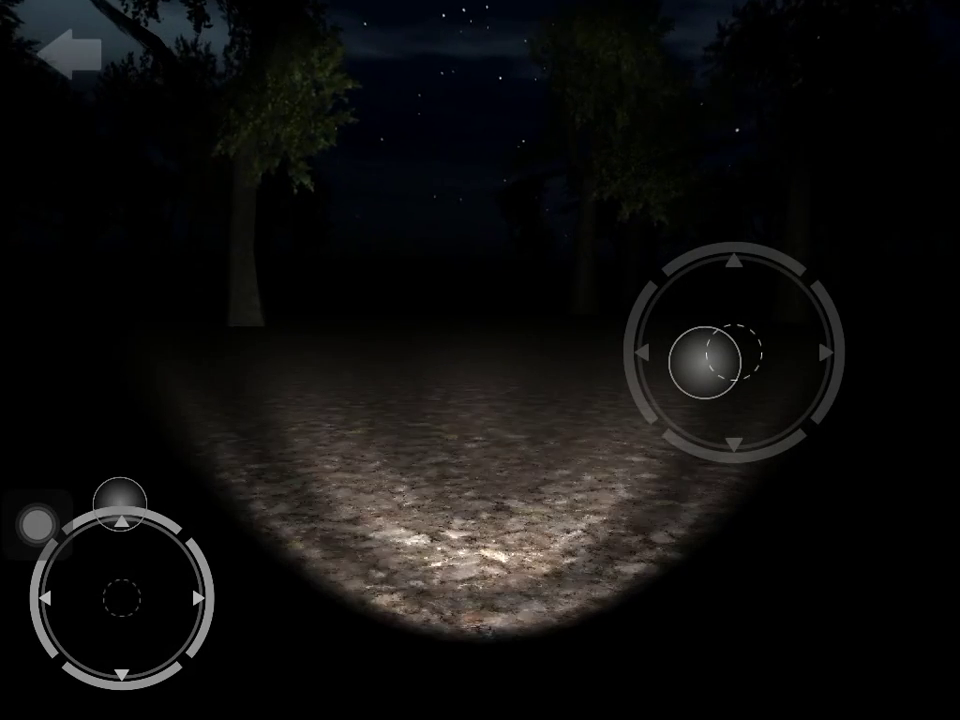
{"action": "mouse_move", "coordinate": [710, 365]}
{"action": "left_mouse_down"}
{"action": "mouse_move", "coordinate": [735, 350]}
{"action": "mouse_move", "coordinate": [727, 335]}
{"action": "mouse_move", "coordinate": [713, 368]}
{"action": "left_mouse_up"}
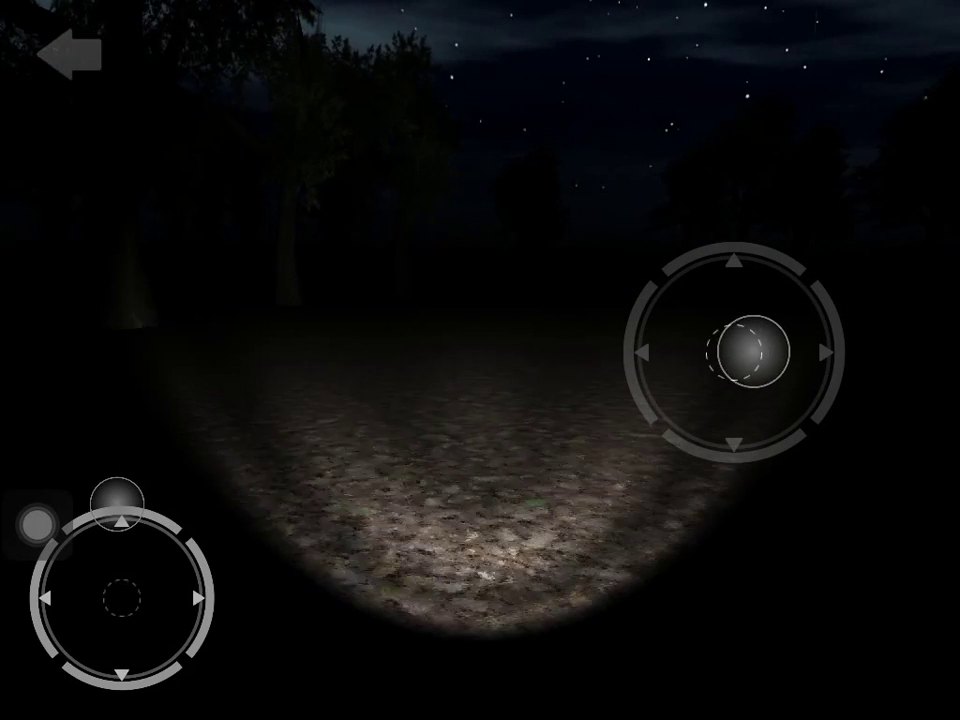
{"action": "left_click_drag", "start_coordinate": [767, 345], "coordinate": [755, 357]}
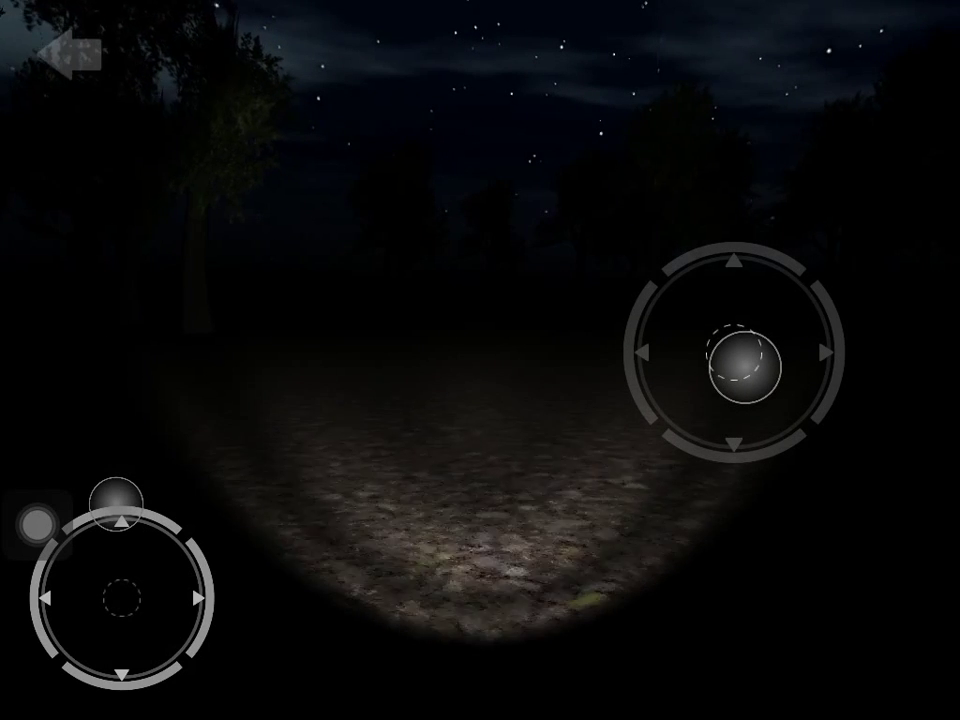
{"action": "mouse_move", "coordinate": [734, 366]}
{"action": "left_mouse_down"}
{"action": "mouse_move", "coordinate": [716, 360]}
{"action": "mouse_move", "coordinate": [684, 376]}
{"action": "mouse_move", "coordinate": [751, 331]}
{"action": "mouse_move", "coordinate": [734, 404]}
{"action": "mouse_move", "coordinate": [780, 331]}
{"action": "mouse_move", "coordinate": [750, 333]}
{"action": "mouse_move", "coordinate": [693, 374]}
{"action": "mouse_move", "coordinate": [710, 360]}
{"action": "left_mouse_up"}
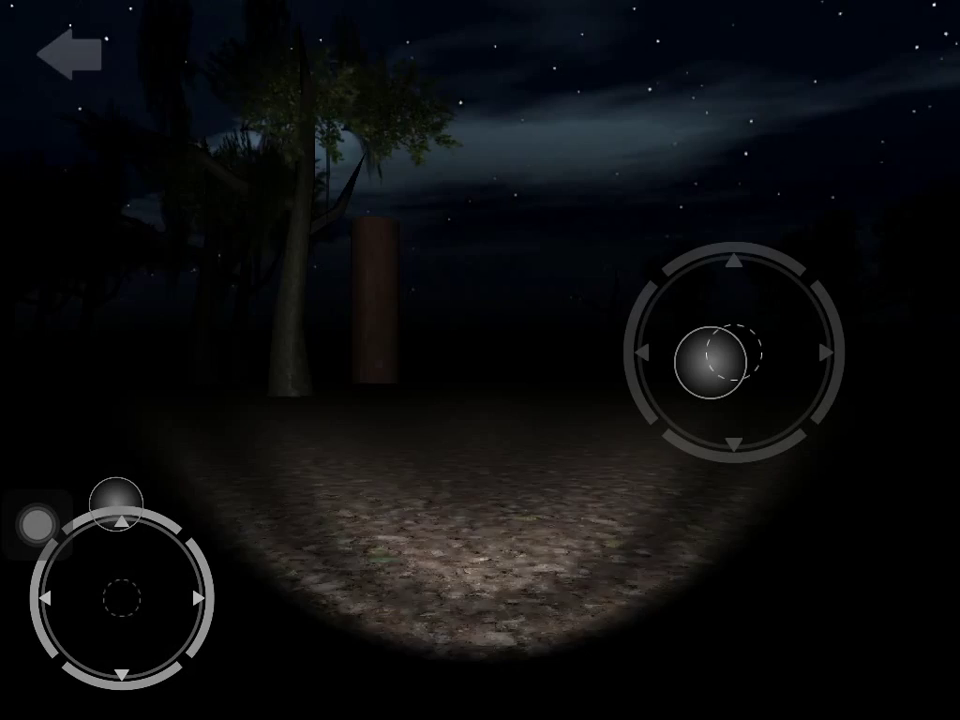
{"action": "mouse_move", "coordinate": [710, 360]}
{"action": "left_mouse_down"}
{"action": "mouse_move", "coordinate": [700, 362]}
{"action": "mouse_move", "coordinate": [745, 347]}
{"action": "left_mouse_up"}
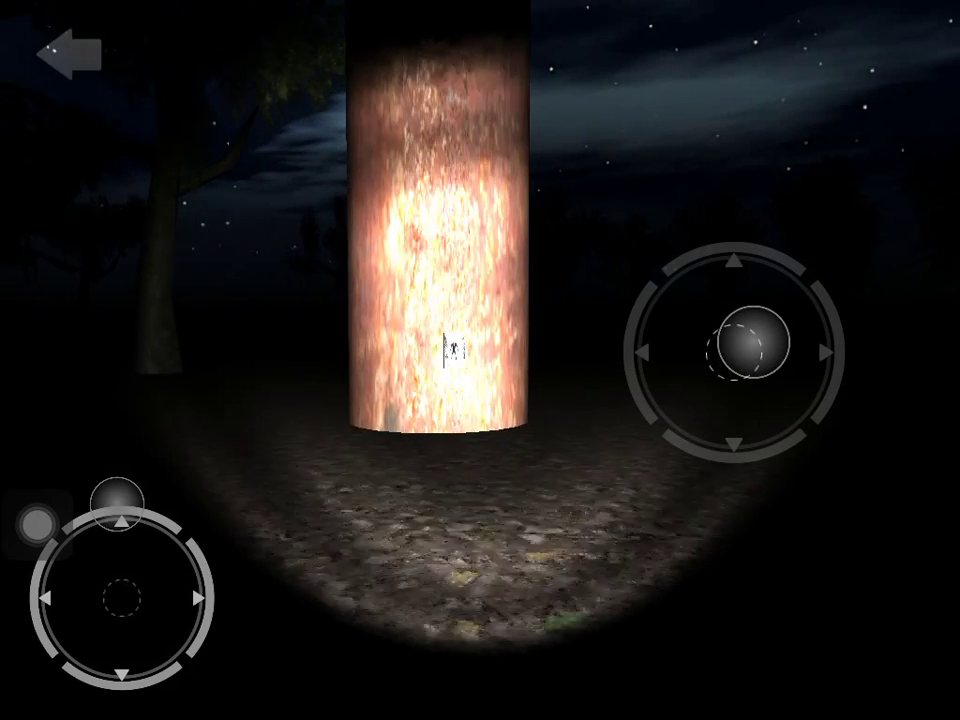
- Face the wooden pillar up close, then turn past the house toward the stone block
{"action": "mouse_move", "coordinate": [745, 347]}
{"action": "left_mouse_down"}
{"action": "mouse_move", "coordinate": [836, 342]}
{"action": "mouse_move", "coordinate": [672, 388]}
{"action": "left_mouse_up"}
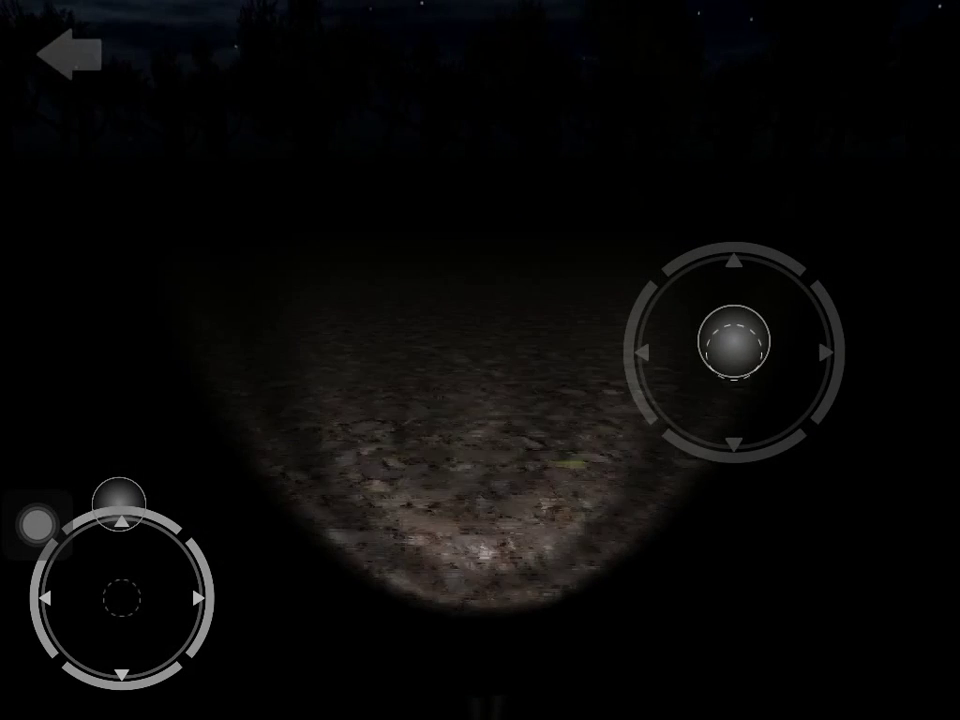
{"action": "mouse_move", "coordinate": [722, 325]}
{"action": "left_mouse_down"}
{"action": "mouse_move", "coordinate": [722, 305]}
{"action": "mouse_move", "coordinate": [680, 385]}
{"action": "mouse_move", "coordinate": [700, 345]}
{"action": "mouse_move", "coordinate": [694, 358]}
{"action": "left_mouse_up"}
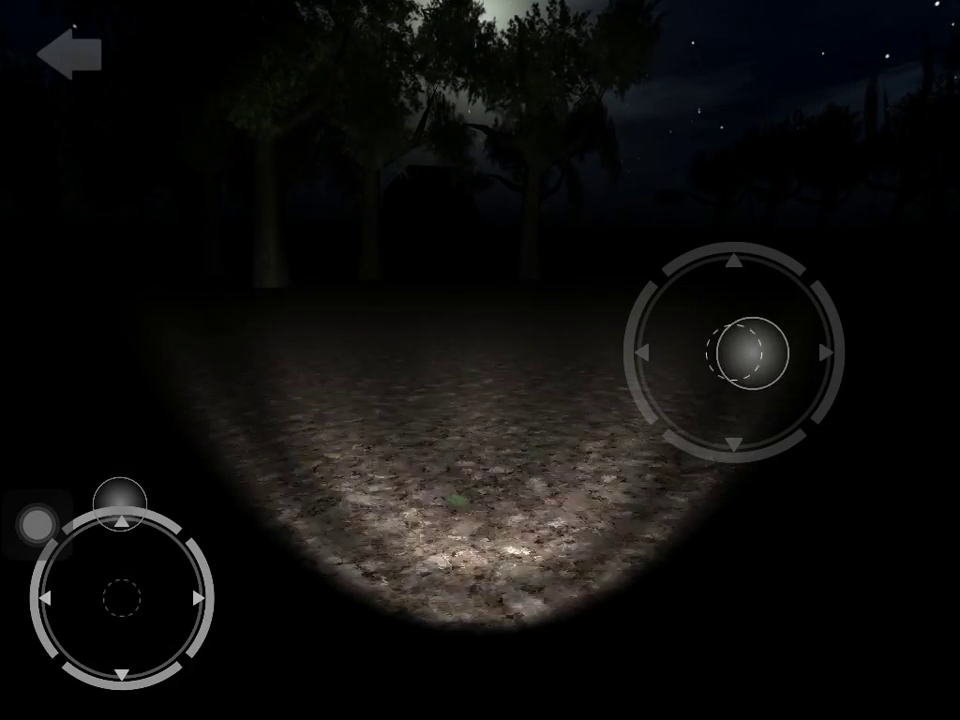
{"action": "left_click_drag", "start_coordinate": [757, 327], "coordinate": [745, 340]}
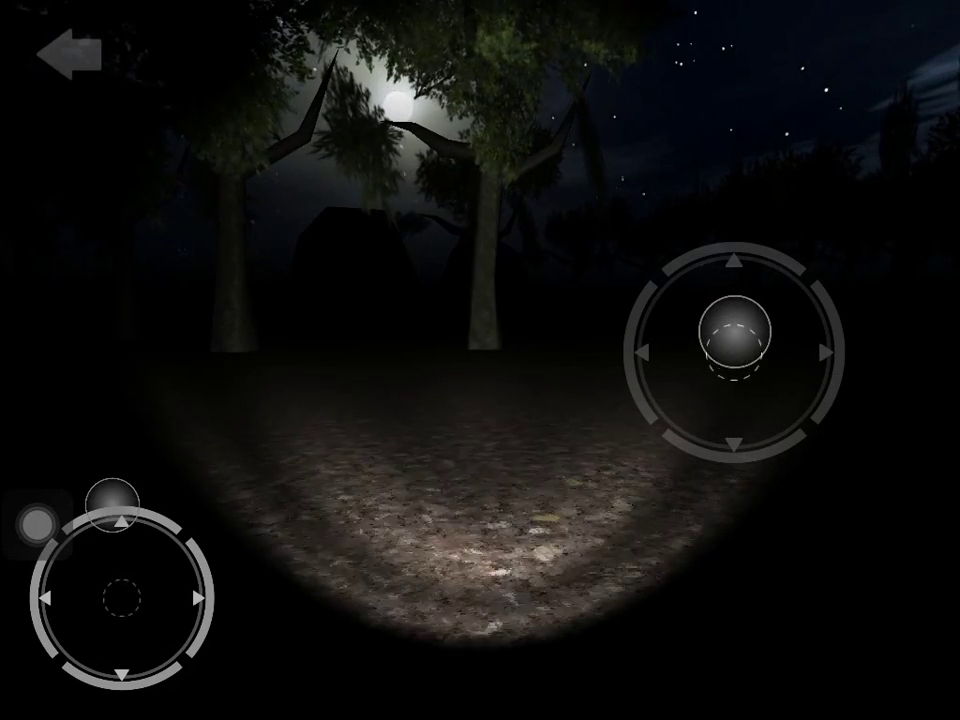
{"action": "mouse_move", "coordinate": [716, 345]}
{"action": "left_mouse_down"}
{"action": "mouse_move", "coordinate": [710, 368]}
{"action": "mouse_move", "coordinate": [762, 335]}
{"action": "mouse_move", "coordinate": [733, 360]}
{"action": "left_mouse_up"}
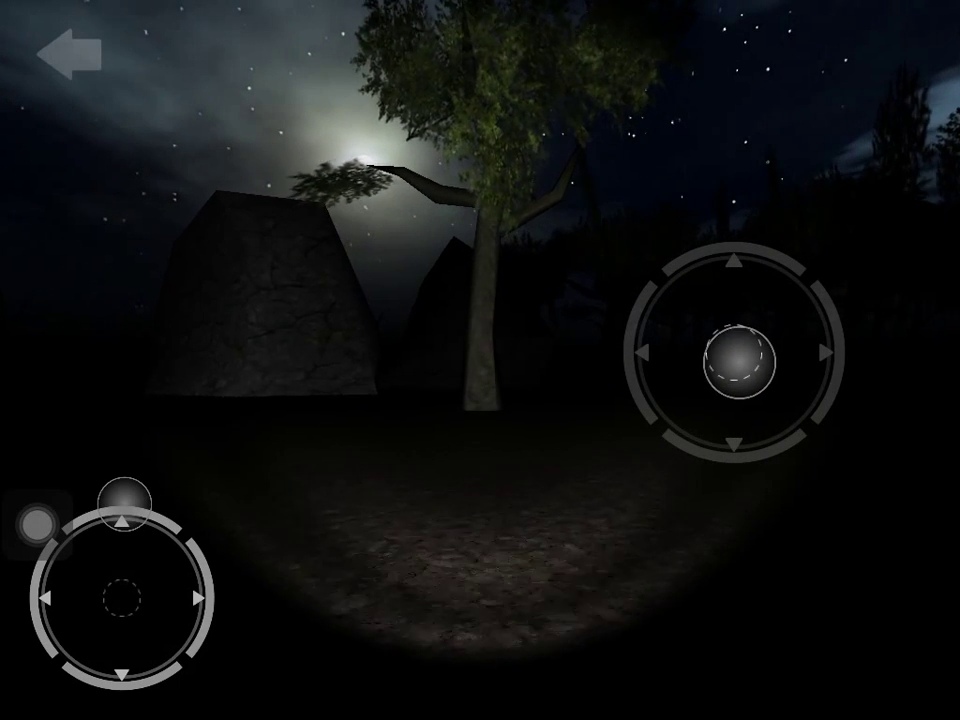
{"action": "mouse_move", "coordinate": [708, 373]}
{"action": "left_mouse_down"}
{"action": "mouse_move", "coordinate": [740, 320]}
{"action": "mouse_move", "coordinate": [690, 395]}
{"action": "mouse_move", "coordinate": [800, 300]}
{"action": "mouse_move", "coordinate": [765, 382]}
{"action": "mouse_move", "coordinate": [665, 345]}
{"action": "mouse_move", "coordinate": [725, 348]}
{"action": "mouse_move", "coordinate": [725, 360]}
{"action": "mouse_move", "coordinate": [695, 372]}
{"action": "mouse_move", "coordinate": [815, 347]}
{"action": "left_mouse_up"}
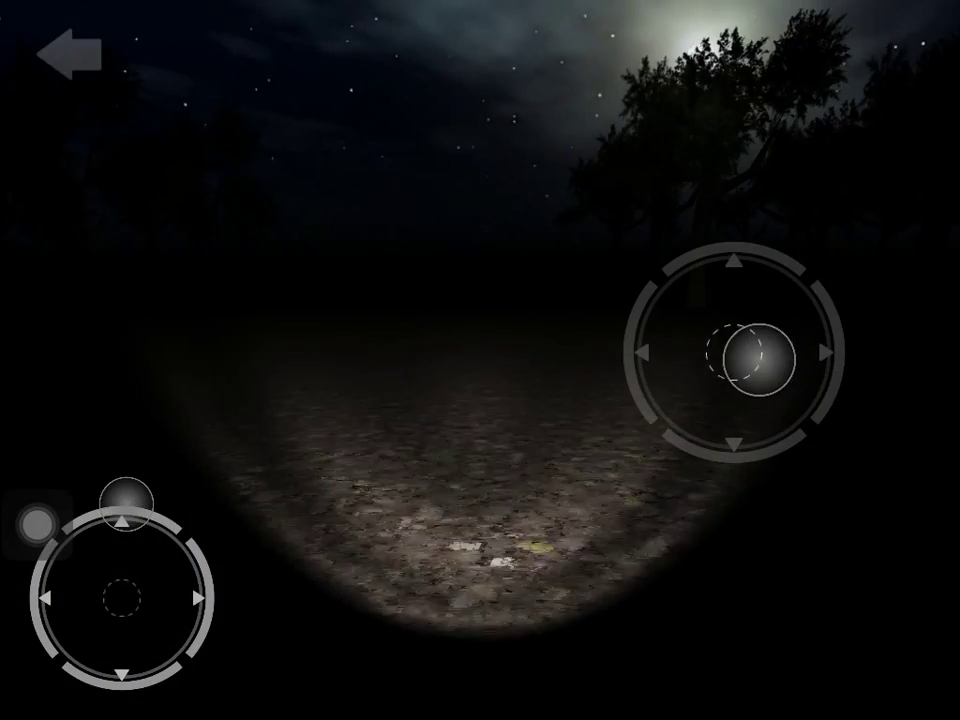
- Scan the night sky and trees until the long brick wall comes into view
{"action": "mouse_move", "coordinate": [745, 330]}
{"action": "left_mouse_down"}
{"action": "mouse_move", "coordinate": [738, 322]}
{"action": "mouse_move", "coordinate": [720, 332]}
{"action": "left_mouse_up"}
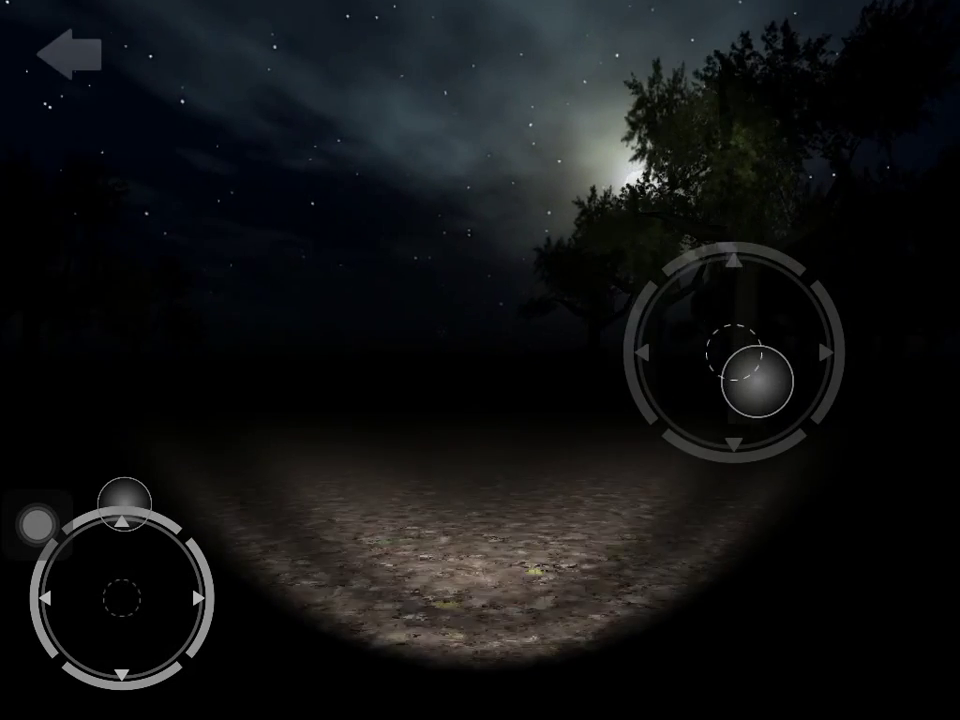
{"action": "left_click_drag", "start_coordinate": [757, 381], "coordinate": [782, 376]}
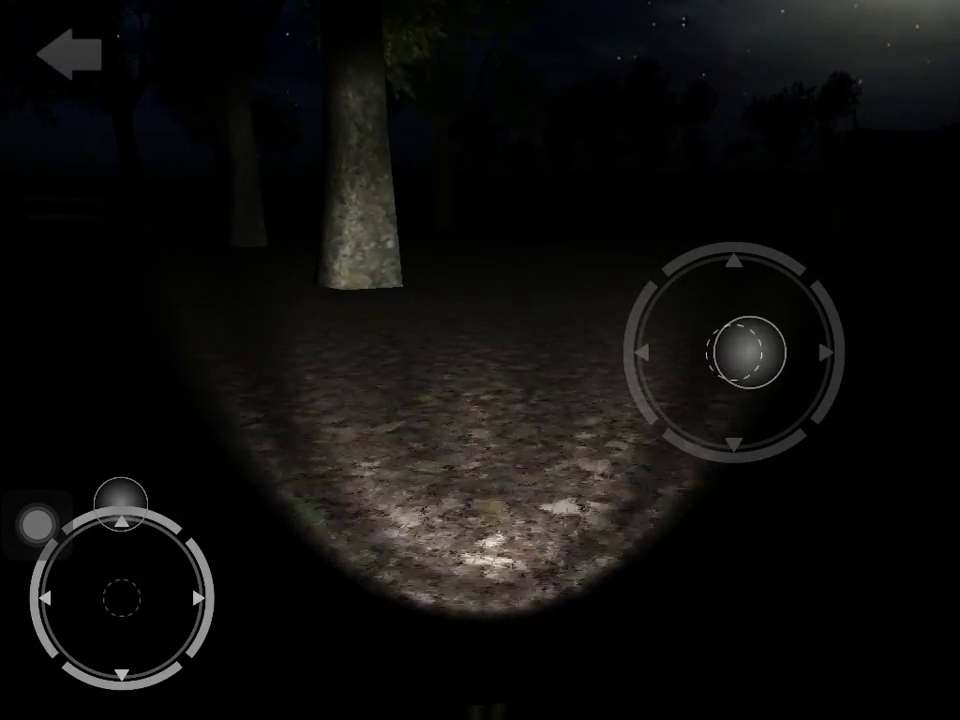
{"action": "left_click_drag", "start_coordinate": [745, 350], "coordinate": [845, 330]}
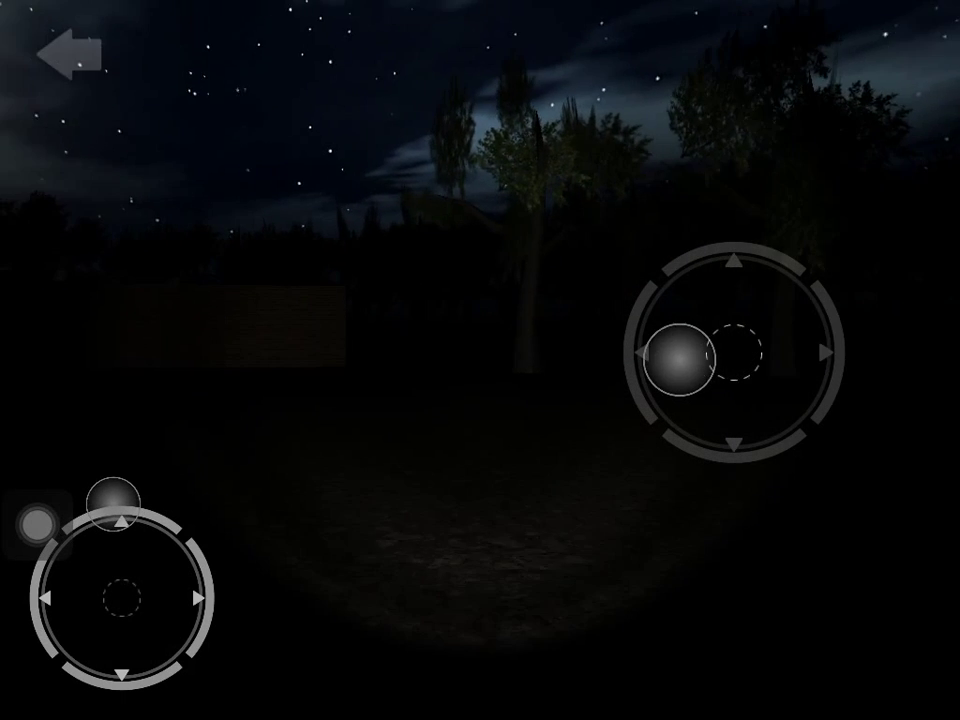
{"action": "left_click_drag", "start_coordinate": [680, 358], "coordinate": [692, 362]}
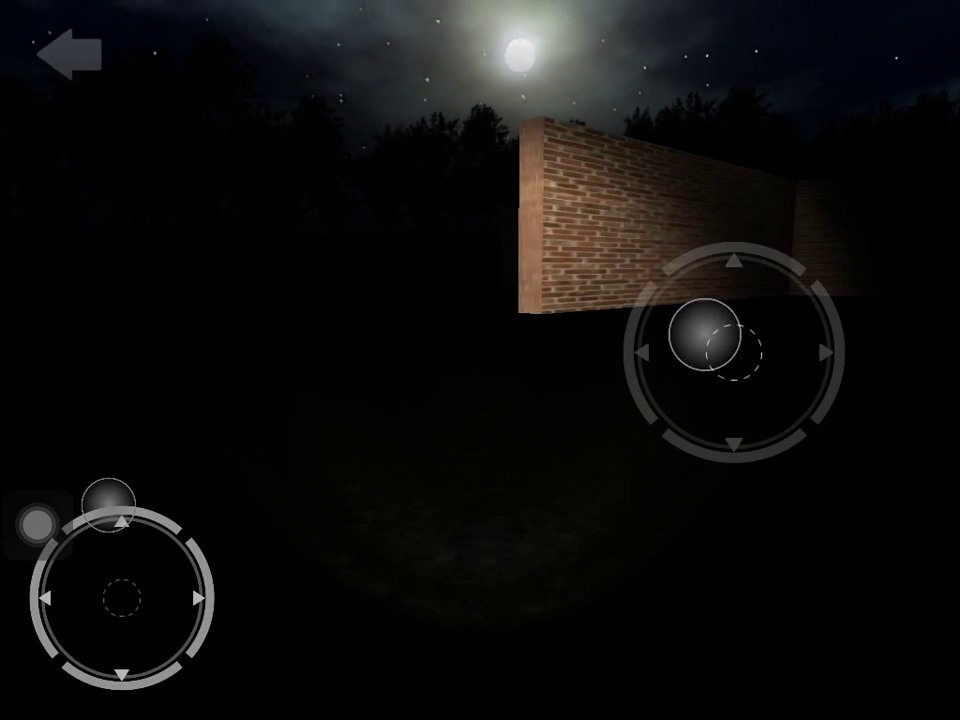
- Pan along the brick wall and ground, then turn around to face the trees
{"action": "left_click_drag", "start_coordinate": [705, 335], "coordinate": [702, 332]}
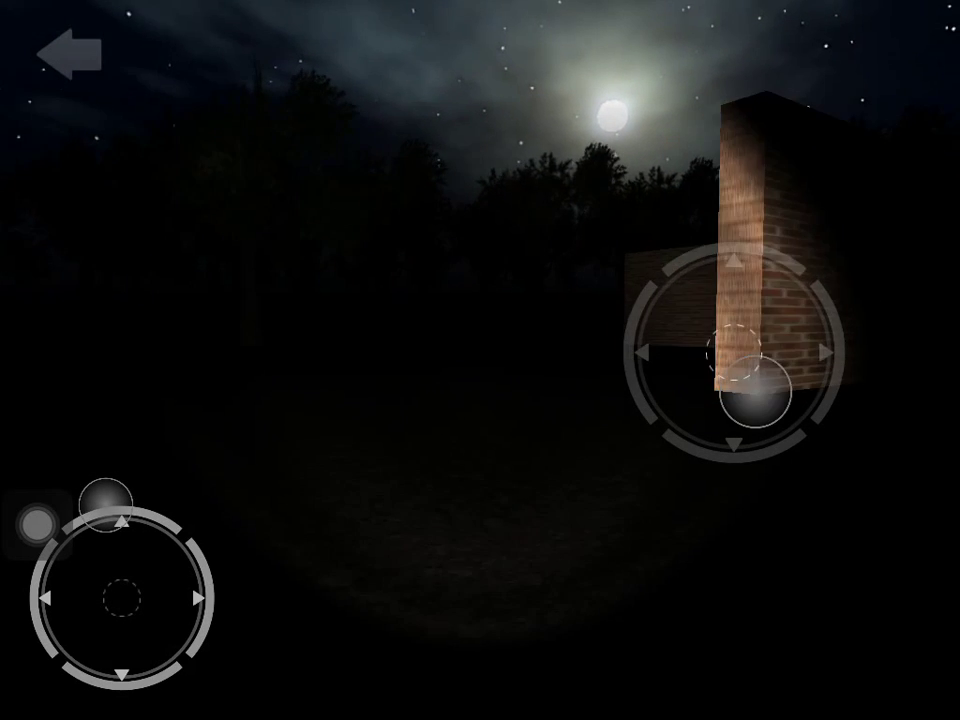
{"action": "left_click_drag", "start_coordinate": [757, 395], "coordinate": [766, 397]}
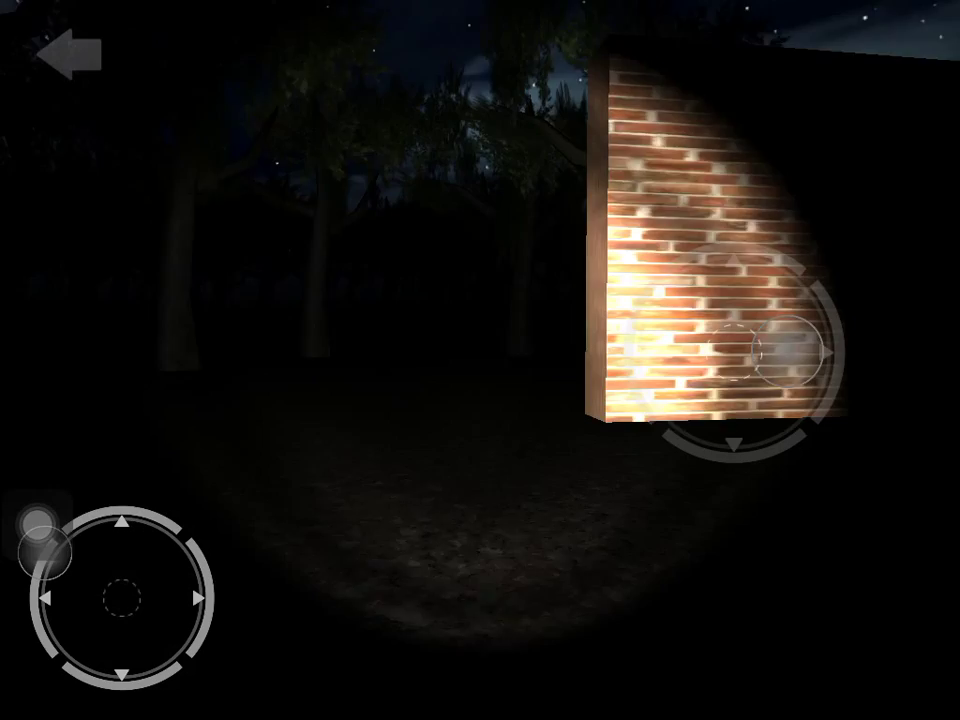
{"action": "mouse_move", "coordinate": [790, 352]}
{"action": "left_mouse_down"}
{"action": "mouse_move", "coordinate": [700, 352]}
{"action": "mouse_move", "coordinate": [805, 350]}
{"action": "mouse_move", "coordinate": [760, 355]}
{"action": "mouse_move", "coordinate": [783, 372]}
{"action": "left_mouse_up"}
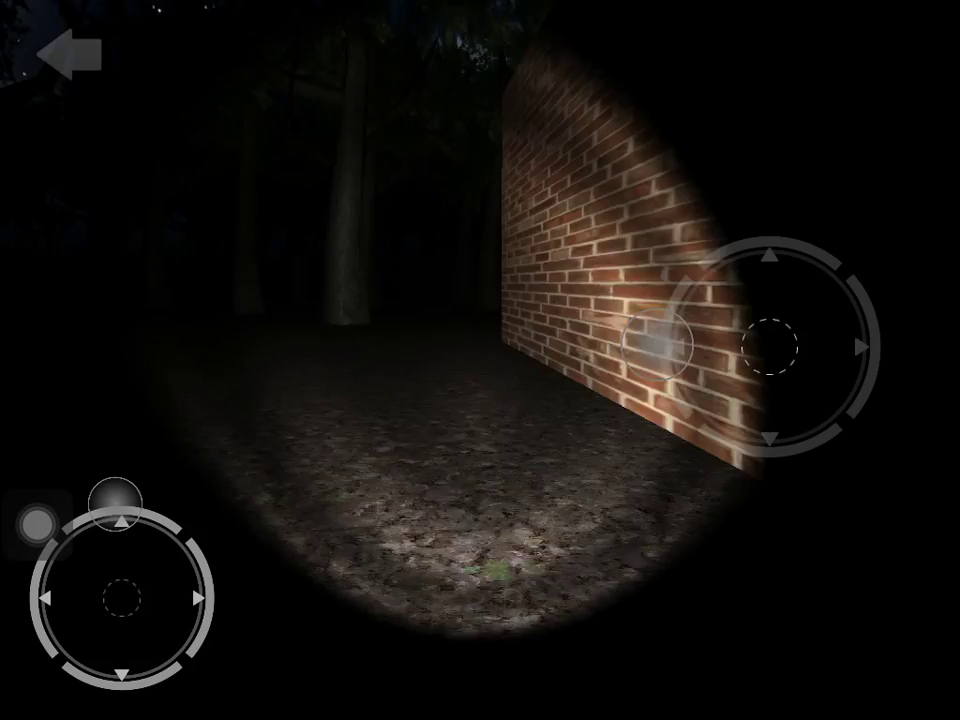
{"action": "mouse_move", "coordinate": [655, 345]}
{"action": "left_mouse_down"}
{"action": "mouse_move", "coordinate": [715, 330]}
{"action": "mouse_move", "coordinate": [830, 352]}
{"action": "left_mouse_up"}
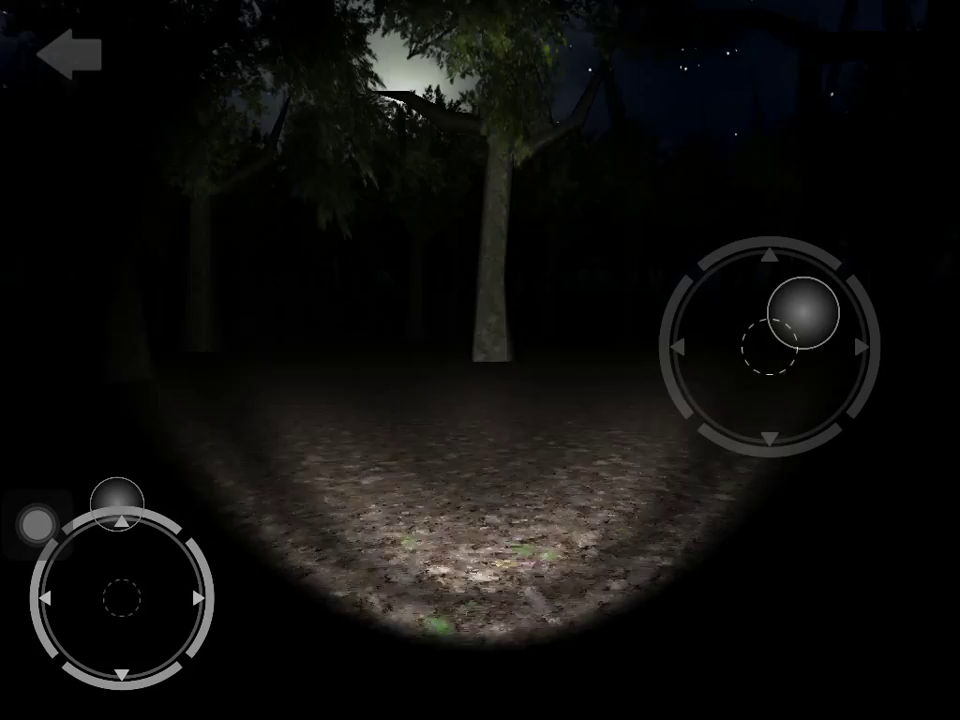
- Scan the treetops and nearby tree trunks while heading into the dark forest
{"action": "mouse_move", "coordinate": [803, 312]}
{"action": "left_mouse_down"}
{"action": "mouse_move", "coordinate": [822, 390]}
{"action": "mouse_move", "coordinate": [820, 340]}
{"action": "mouse_move", "coordinate": [665, 356]}
{"action": "left_mouse_up"}
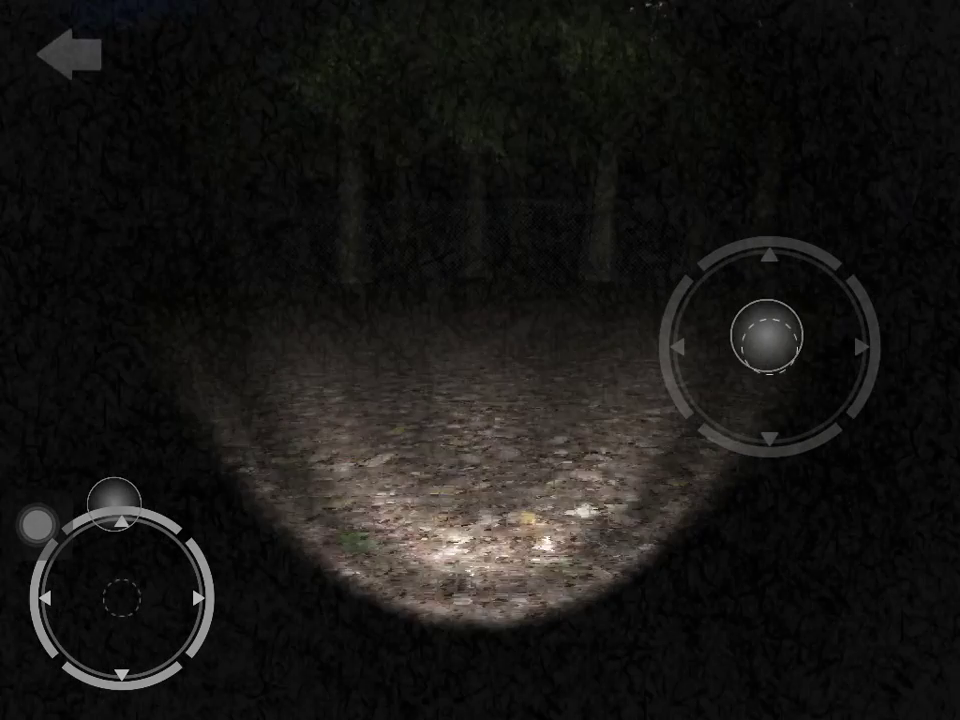
{"action": "mouse_move", "coordinate": [767, 337]}
{"action": "left_mouse_down"}
{"action": "mouse_move", "coordinate": [710, 335]}
{"action": "mouse_move", "coordinate": [688, 318]}
{"action": "mouse_move", "coordinate": [700, 395]}
{"action": "mouse_move", "coordinate": [740, 368]}
{"action": "left_mouse_up"}
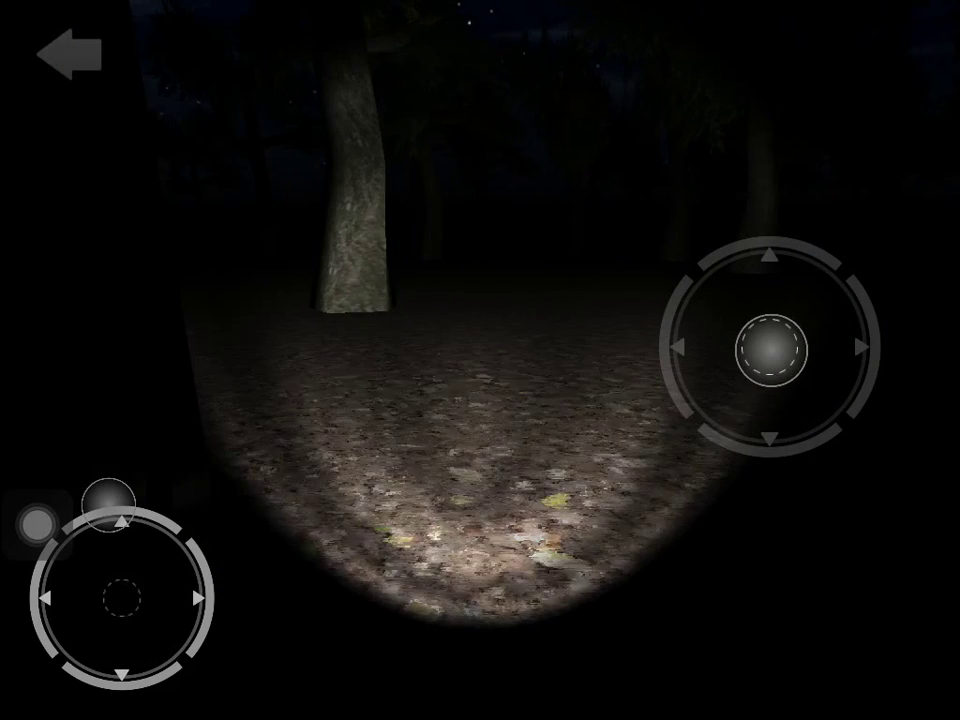
{"action": "mouse_move", "coordinate": [792, 340]}
{"action": "left_mouse_down"}
{"action": "mouse_move", "coordinate": [838, 340]}
{"action": "mouse_move", "coordinate": [760, 315]}
{"action": "mouse_move", "coordinate": [677, 325]}
{"action": "mouse_move", "coordinate": [730, 412]}
{"action": "mouse_move", "coordinate": [758, 355]}
{"action": "left_mouse_up"}
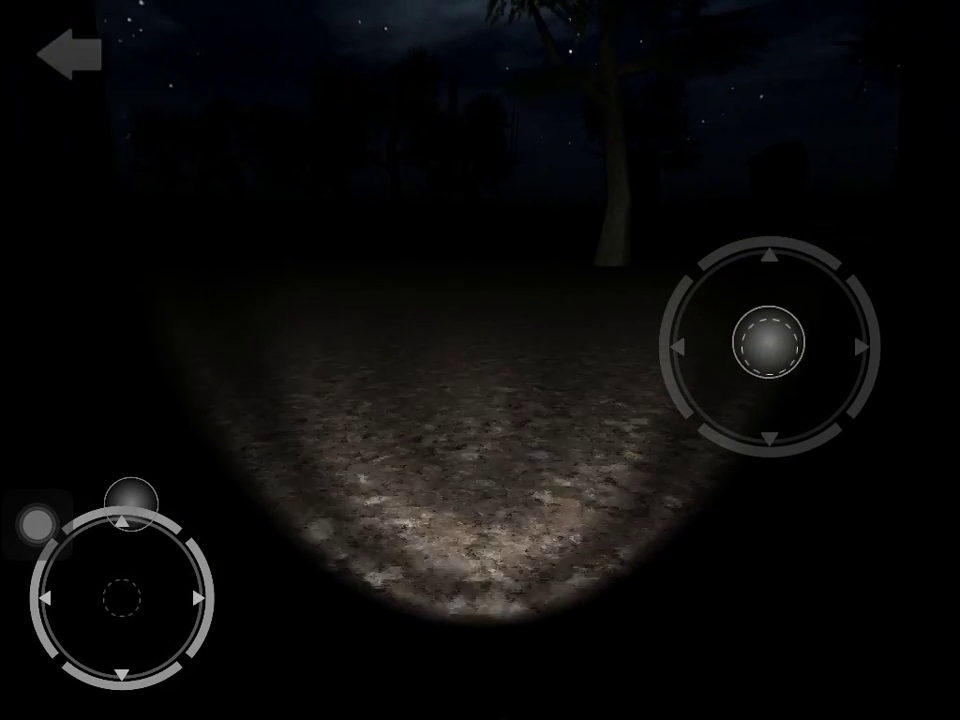
{"action": "mouse_move", "coordinate": [778, 318]}
{"action": "left_mouse_down"}
{"action": "mouse_move", "coordinate": [795, 285]}
{"action": "mouse_move", "coordinate": [728, 400]}
{"action": "mouse_move", "coordinate": [733, 393]}
{"action": "left_mouse_up"}
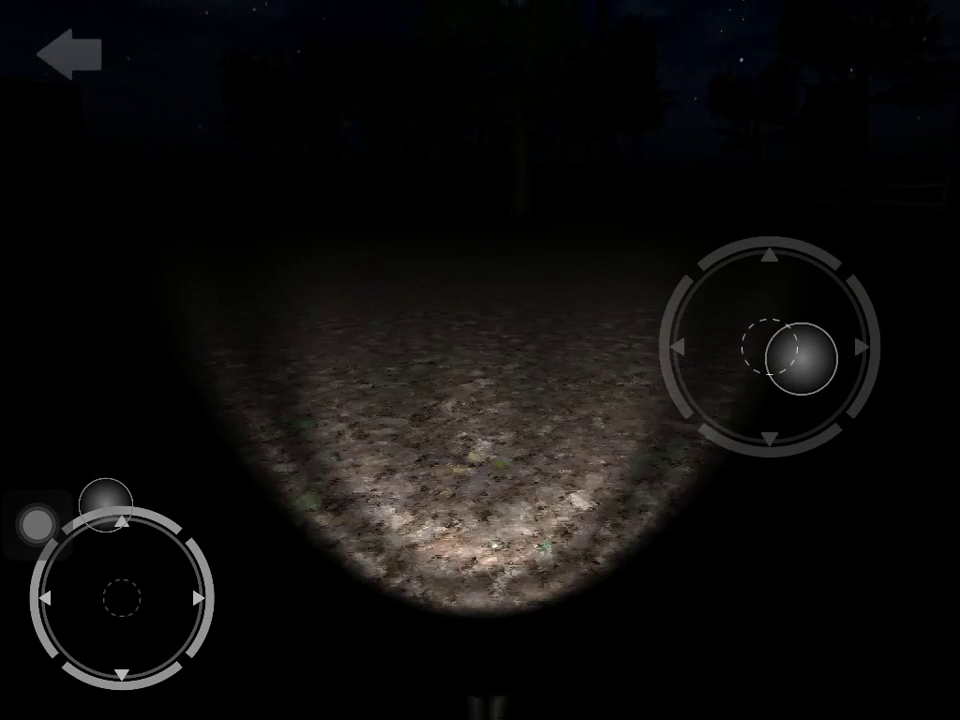
{"action": "mouse_move", "coordinate": [723, 347]}
{"action": "left_mouse_down"}
{"action": "mouse_move", "coordinate": [712, 310]}
{"action": "mouse_move", "coordinate": [780, 335]}
{"action": "mouse_move", "coordinate": [805, 372]}
{"action": "mouse_move", "coordinate": [812, 347]}
{"action": "mouse_move", "coordinate": [800, 338]}
{"action": "mouse_move", "coordinate": [750, 380]}
{"action": "left_mouse_up"}
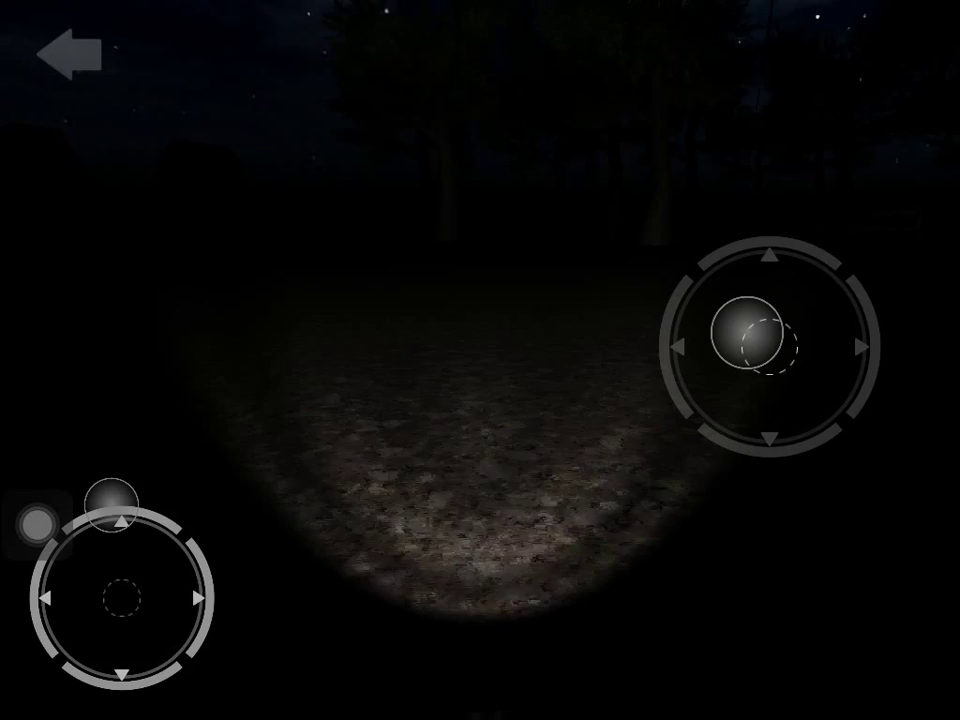
- Sweep across the clearing and steer ahead through the trees to the cracked stone blocks
{"action": "mouse_move", "coordinate": [808, 302]}
{"action": "left_mouse_down"}
{"action": "mouse_move", "coordinate": [815, 290]}
{"action": "mouse_move", "coordinate": [755, 340]}
{"action": "mouse_move", "coordinate": [735, 372]}
{"action": "mouse_move", "coordinate": [753, 392]}
{"action": "mouse_move", "coordinate": [800, 400]}
{"action": "mouse_move", "coordinate": [835, 375]}
{"action": "mouse_move", "coordinate": [838, 358]}
{"action": "mouse_move", "coordinate": [680, 305]}
{"action": "mouse_move", "coordinate": [658, 330]}
{"action": "mouse_move", "coordinate": [668, 395]}
{"action": "mouse_move", "coordinate": [666, 373]}
{"action": "mouse_move", "coordinate": [758, 330]}
{"action": "mouse_move", "coordinate": [840, 318]}
{"action": "mouse_move", "coordinate": [803, 362]}
{"action": "mouse_move", "coordinate": [808, 355]}
{"action": "left_mouse_up"}
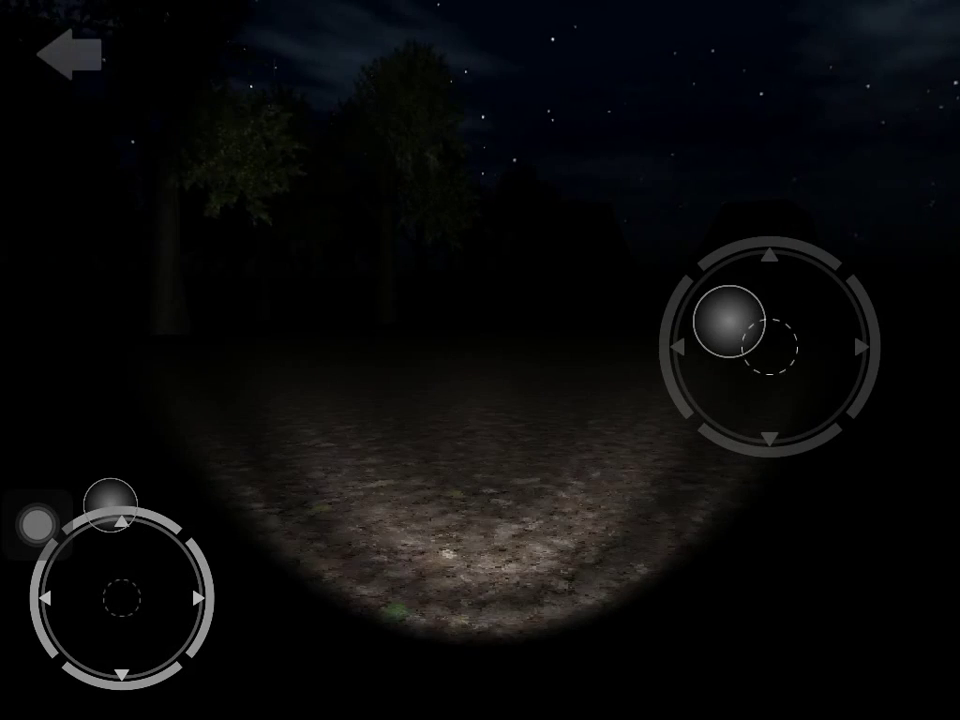
{"action": "mouse_move", "coordinate": [728, 320]}
{"action": "left_mouse_down"}
{"action": "mouse_move", "coordinate": [740, 312]}
{"action": "mouse_move", "coordinate": [735, 368]}
{"action": "mouse_move", "coordinate": [710, 362]}
{"action": "mouse_move", "coordinate": [705, 385]}
{"action": "mouse_move", "coordinate": [772, 345]}
{"action": "mouse_move", "coordinate": [828, 328]}
{"action": "left_mouse_up"}
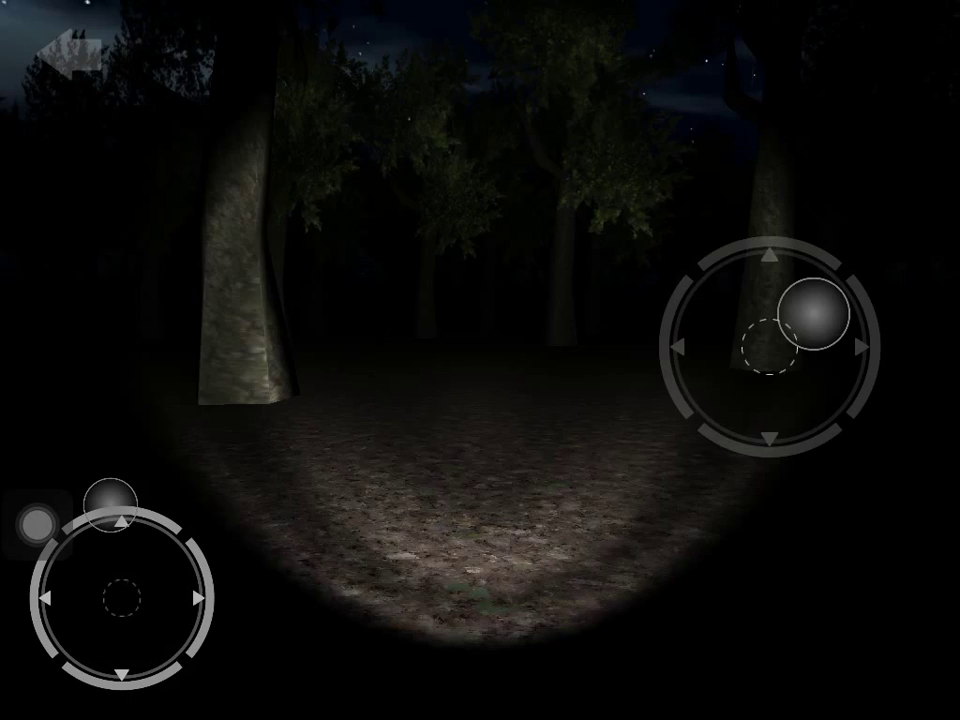
{"action": "left_click_drag", "start_coordinate": [812, 314], "coordinate": [770, 318]}
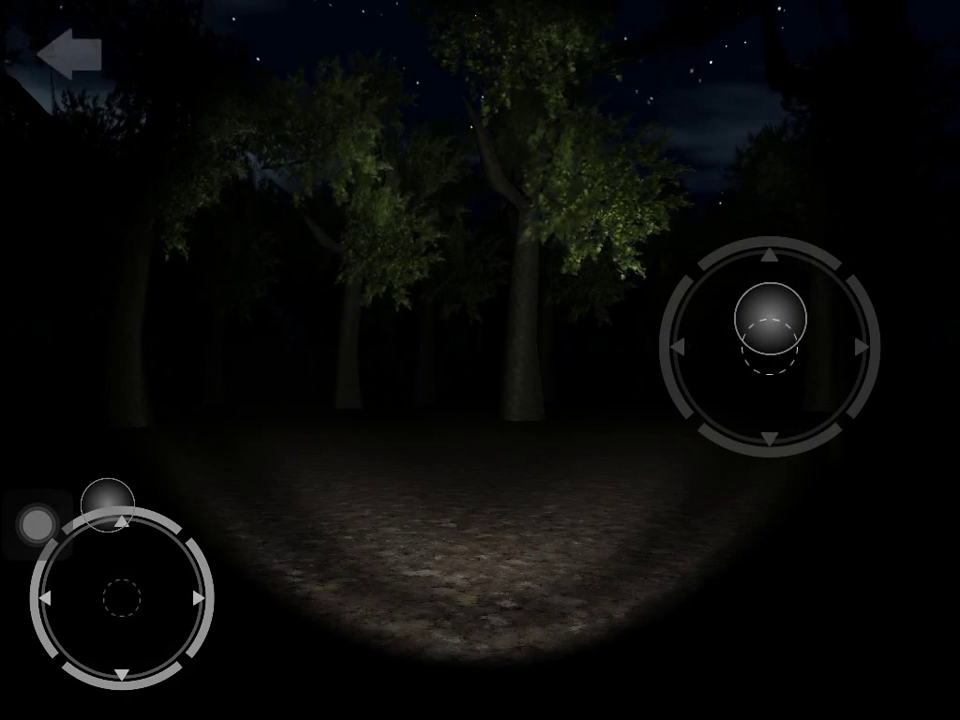
{"action": "mouse_move", "coordinate": [770, 318]}
{"action": "left_mouse_down"}
{"action": "mouse_move", "coordinate": [714, 338]}
{"action": "mouse_move", "coordinate": [790, 372]}
{"action": "mouse_move", "coordinate": [803, 330]}
{"action": "mouse_move", "coordinate": [744, 366]}
{"action": "mouse_move", "coordinate": [781, 350]}
{"action": "mouse_move", "coordinate": [770, 343]}
{"action": "mouse_move", "coordinate": [752, 376]}
{"action": "mouse_move", "coordinate": [785, 360]}
{"action": "mouse_move", "coordinate": [722, 340]}
{"action": "mouse_move", "coordinate": [758, 355]}
{"action": "left_mouse_up"}
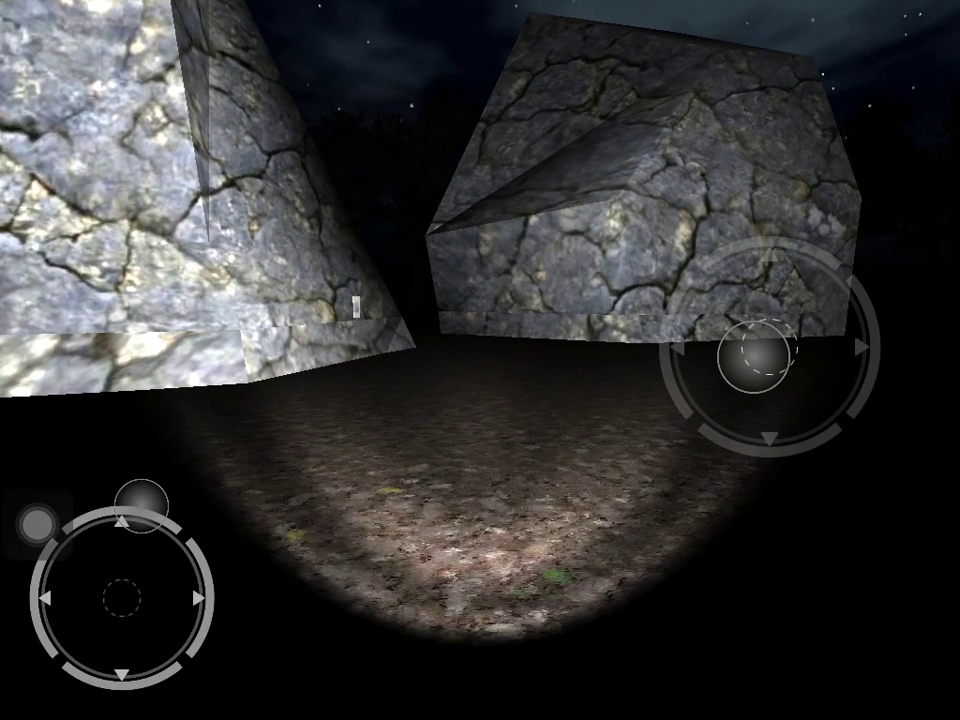
- Approach the stone-block page, then scan the clearing toward a large tree trunk
{"action": "mouse_move", "coordinate": [758, 355]}
{"action": "left_mouse_down"}
{"action": "mouse_move", "coordinate": [695, 340]}
{"action": "mouse_move", "coordinate": [878, 355]}
{"action": "mouse_move", "coordinate": [742, 327]}
{"action": "mouse_move", "coordinate": [734, 368]}
{"action": "mouse_move", "coordinate": [742, 370]}
{"action": "left_mouse_up"}
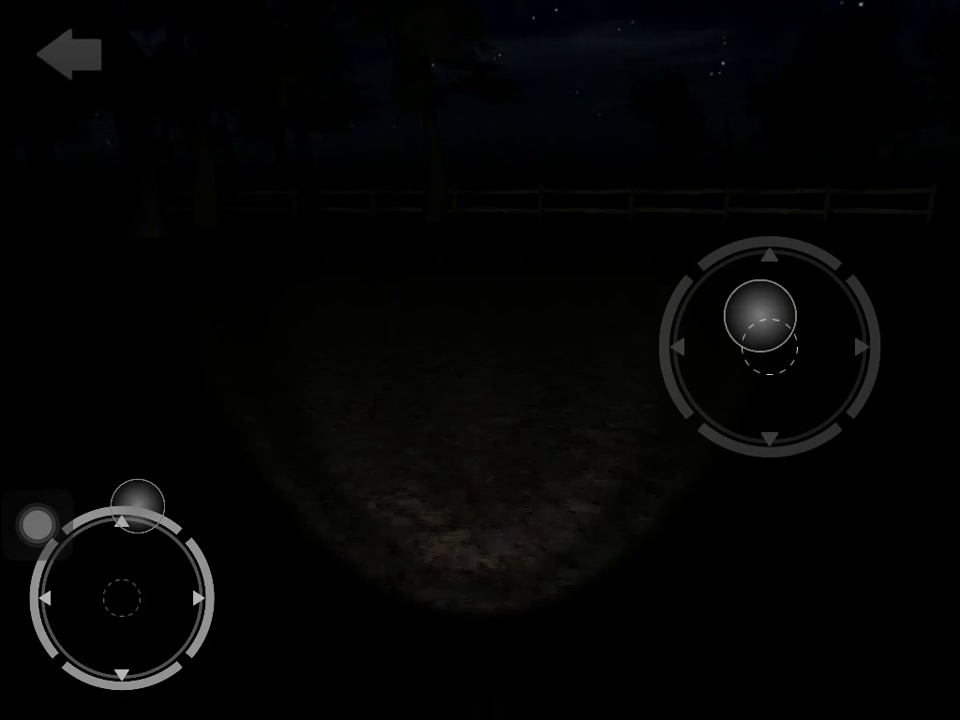
{"action": "left_click_drag", "start_coordinate": [760, 315], "coordinate": [736, 347]}
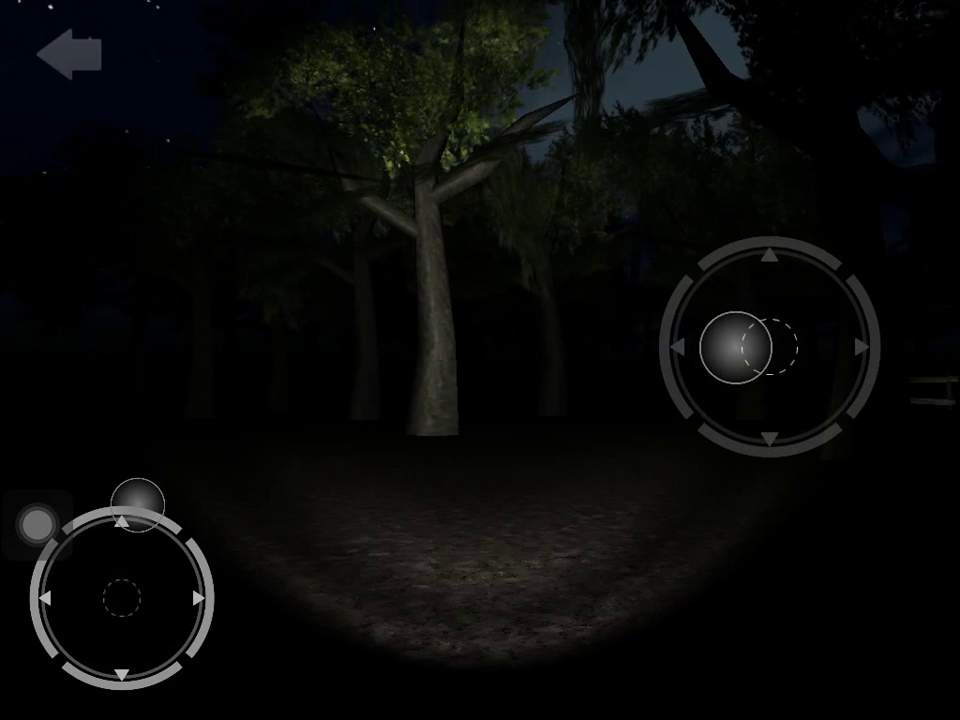
{"action": "mouse_move", "coordinate": [736, 347]}
{"action": "left_mouse_down"}
{"action": "mouse_move", "coordinate": [710, 373]}
{"action": "mouse_move", "coordinate": [760, 340]}
{"action": "mouse_move", "coordinate": [771, 305]}
{"action": "mouse_move", "coordinate": [745, 365]}
{"action": "left_mouse_up"}
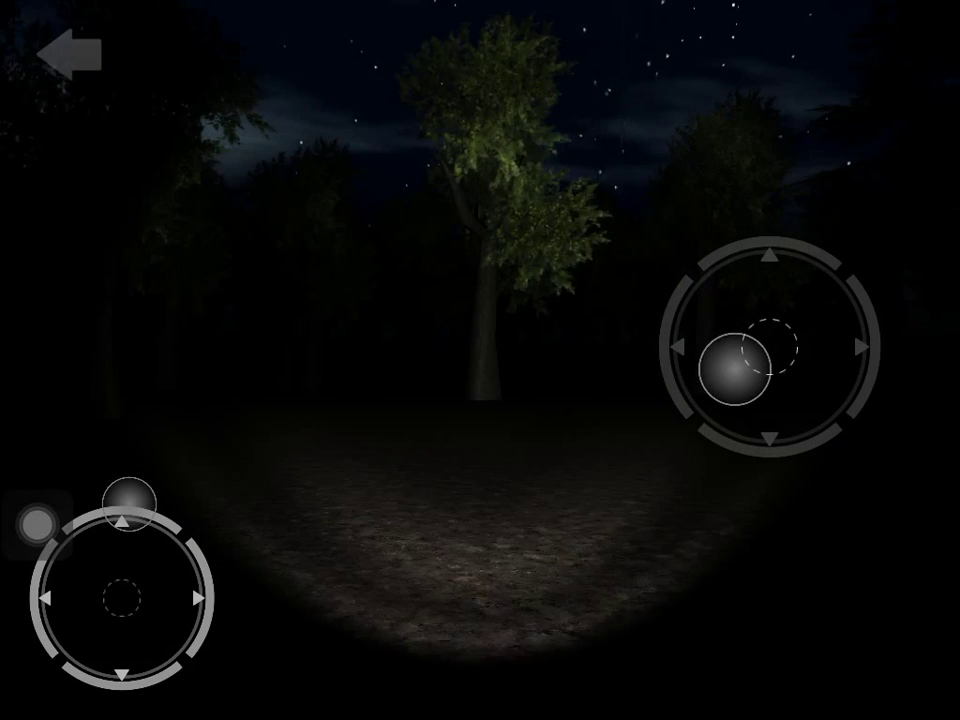
{"action": "mouse_move", "coordinate": [745, 365]}
{"action": "left_mouse_down"}
{"action": "mouse_move", "coordinate": [762, 318]}
{"action": "mouse_move", "coordinate": [758, 342]}
{"action": "left_mouse_up"}
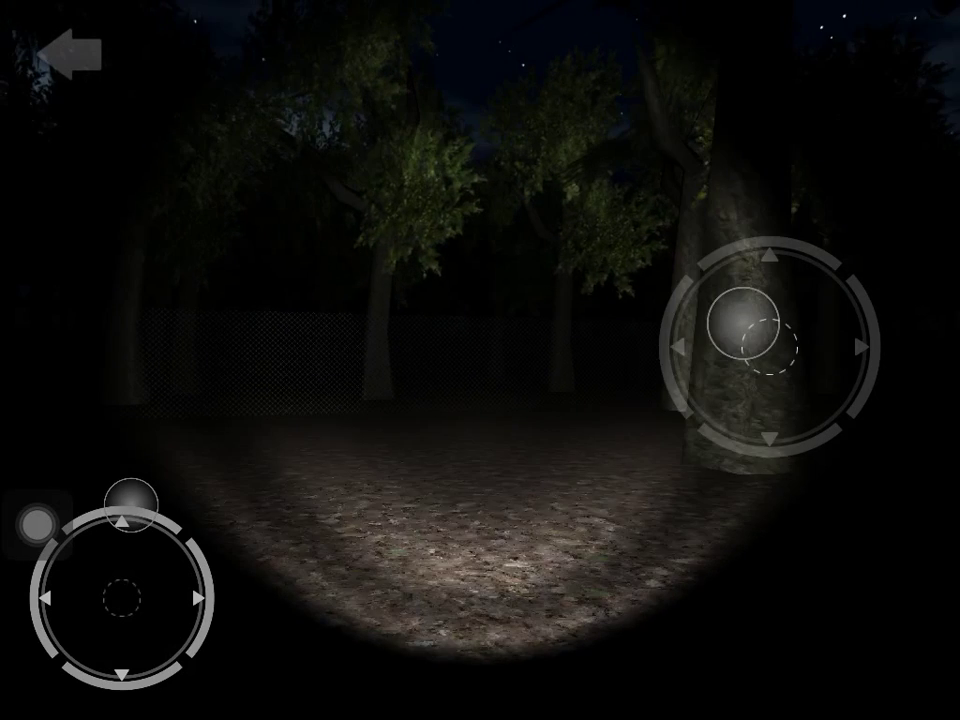
{"action": "mouse_move", "coordinate": [758, 342]}
{"action": "left_mouse_down"}
{"action": "mouse_move", "coordinate": [822, 335]}
{"action": "mouse_move", "coordinate": [660, 378]}
{"action": "mouse_move", "coordinate": [770, 340]}
{"action": "mouse_move", "coordinate": [830, 300]}
{"action": "mouse_move", "coordinate": [722, 398]}
{"action": "left_mouse_up"}
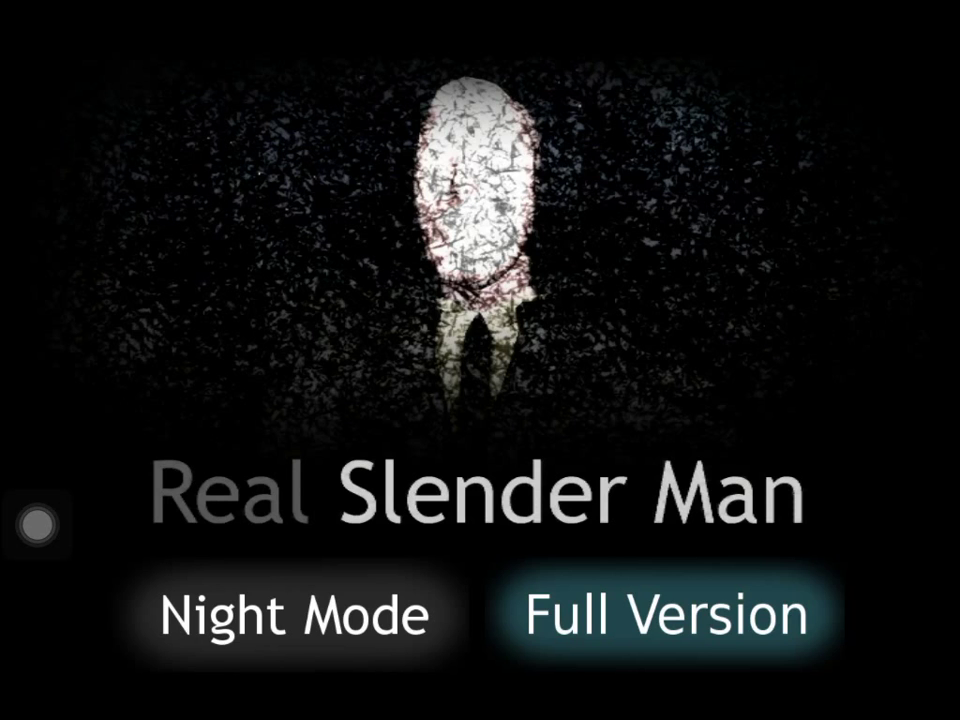
- After Slender Man's catch and the title screen, exit to the home screen
{"action": "key", "text": "super"}
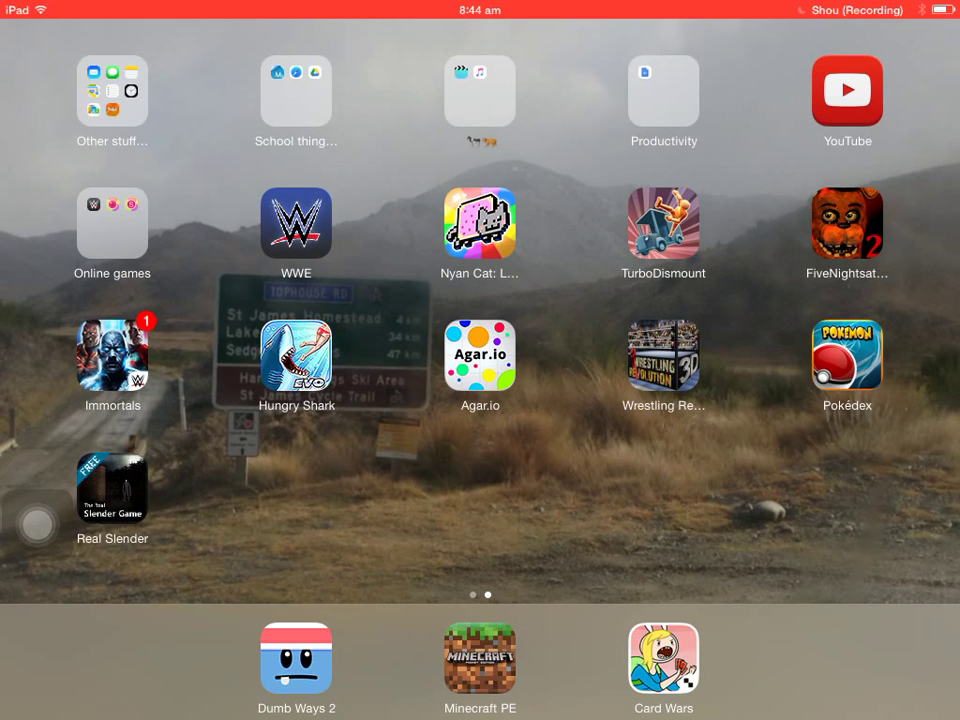
- Open the Online games folder showing WWE, Shou and Shou.TV
{"action": "left_click", "coordinate": [111, 224]}
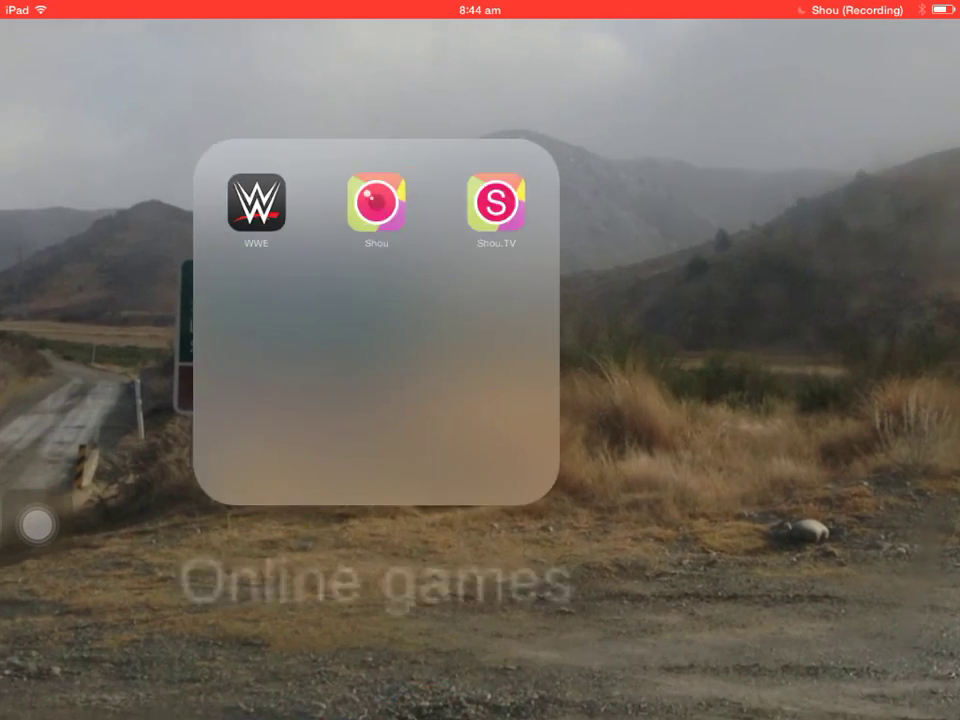